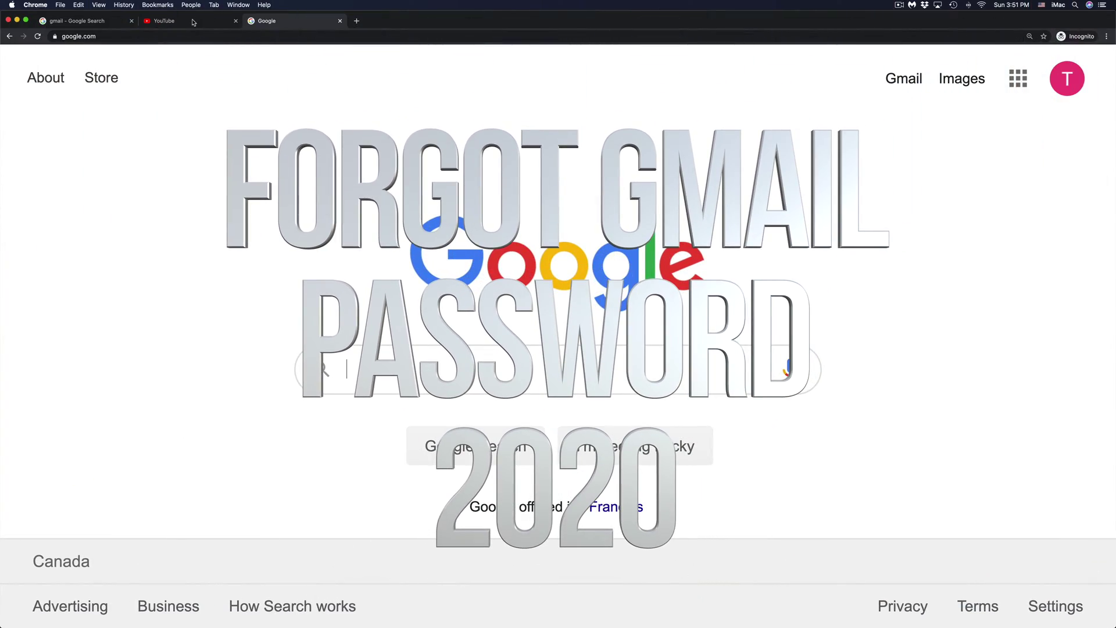
Cycle through the YouTube, 'gmail' search results and Google homepage tabs.
left_click(186, 21)
left_click(97, 21)
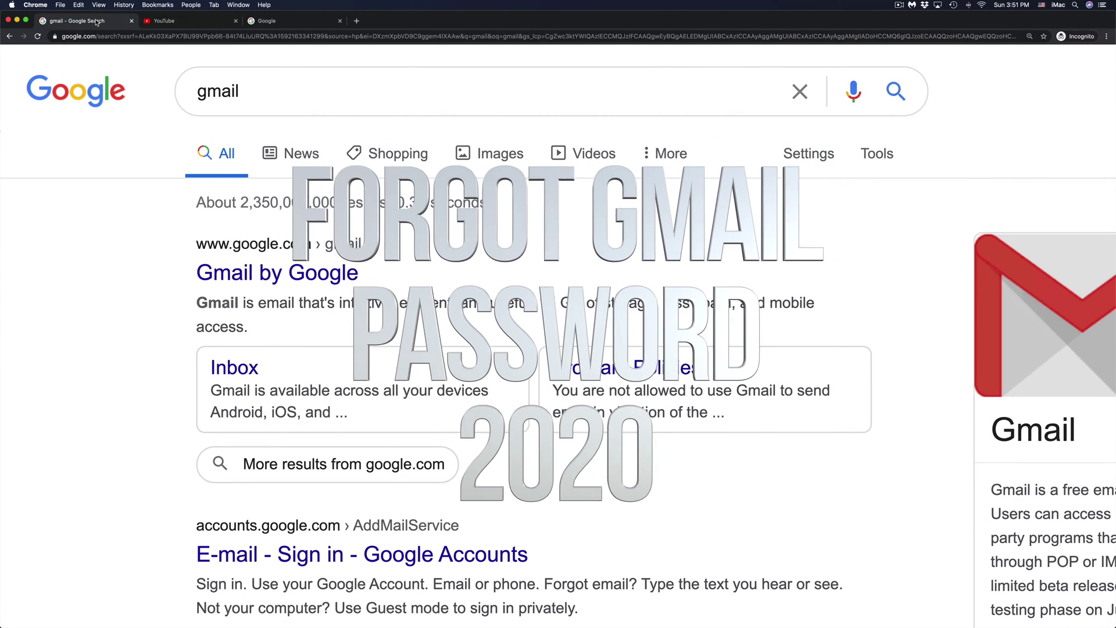
left_click(188, 24)
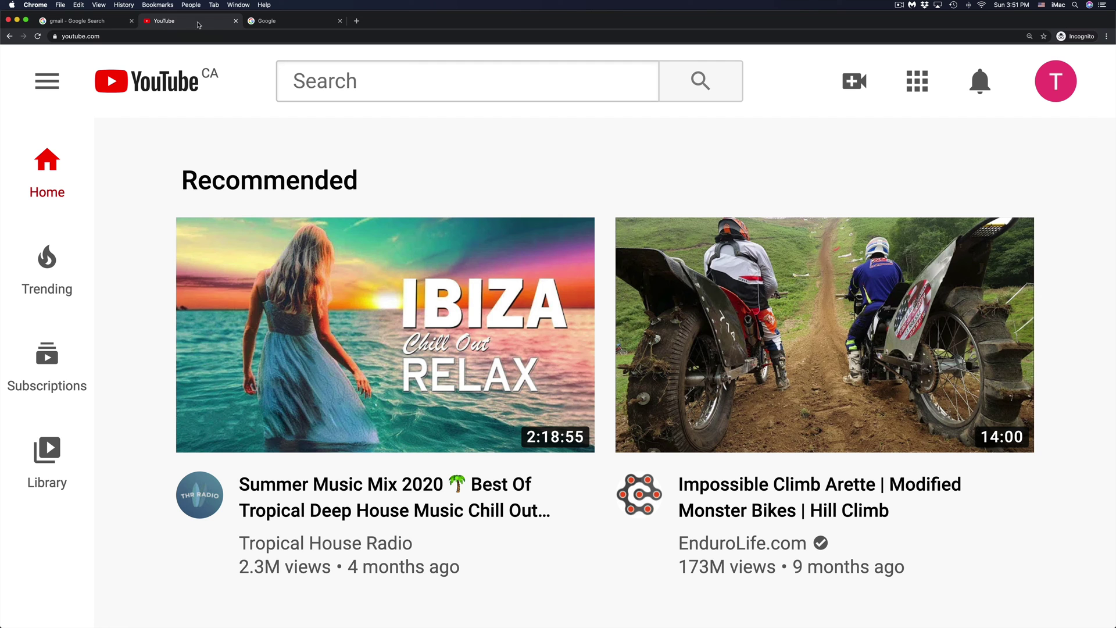
left_click(285, 24)
Return to the 'gmail' search results tab to reach the Gmail sign-in.
left_click(111, 23)
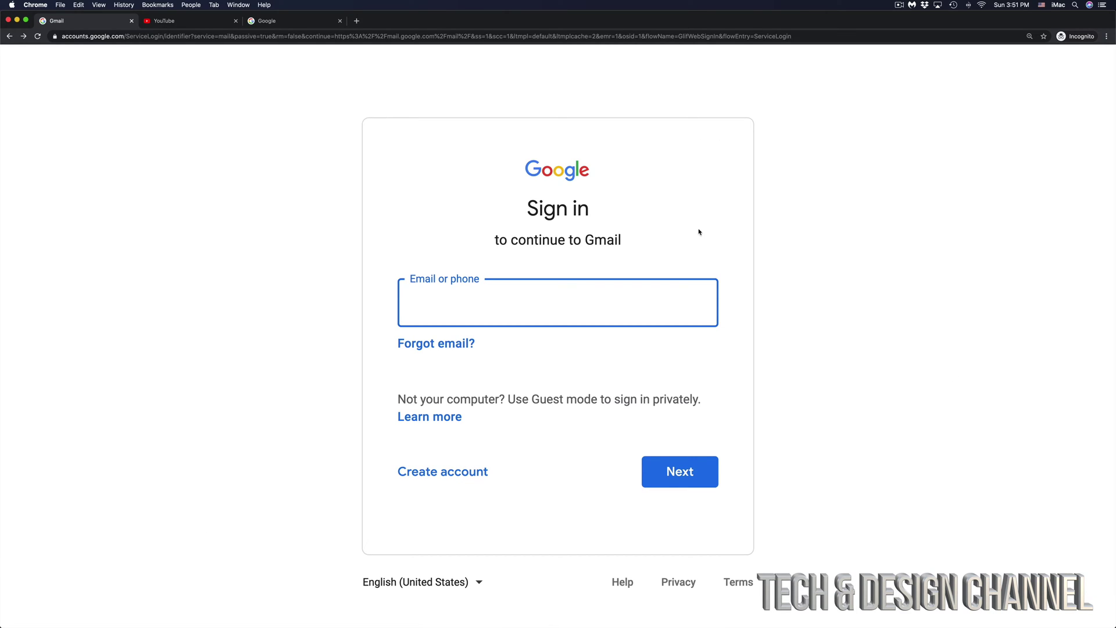
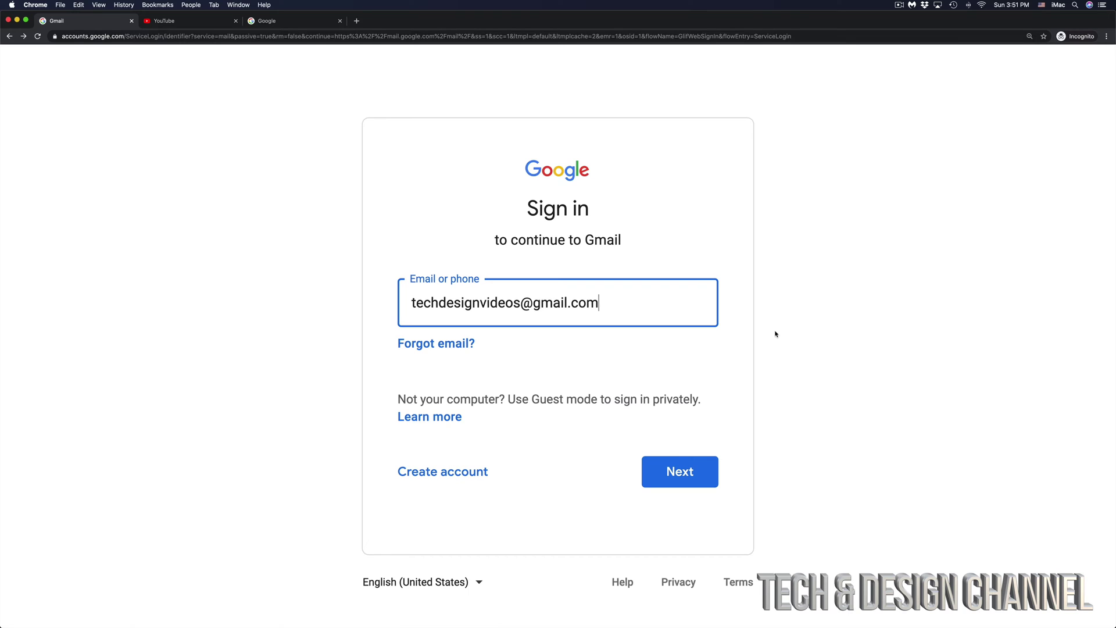
Submit the account email, then choose 'Forgot password?' to begin recovery.
left_click(692, 478)
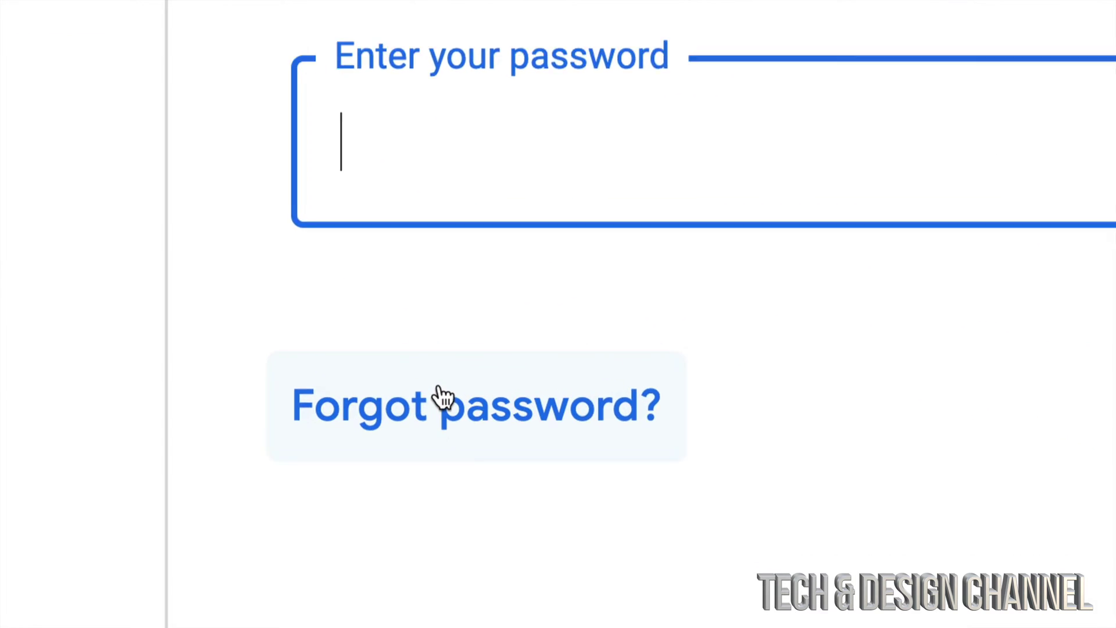
left_click(620, 419)
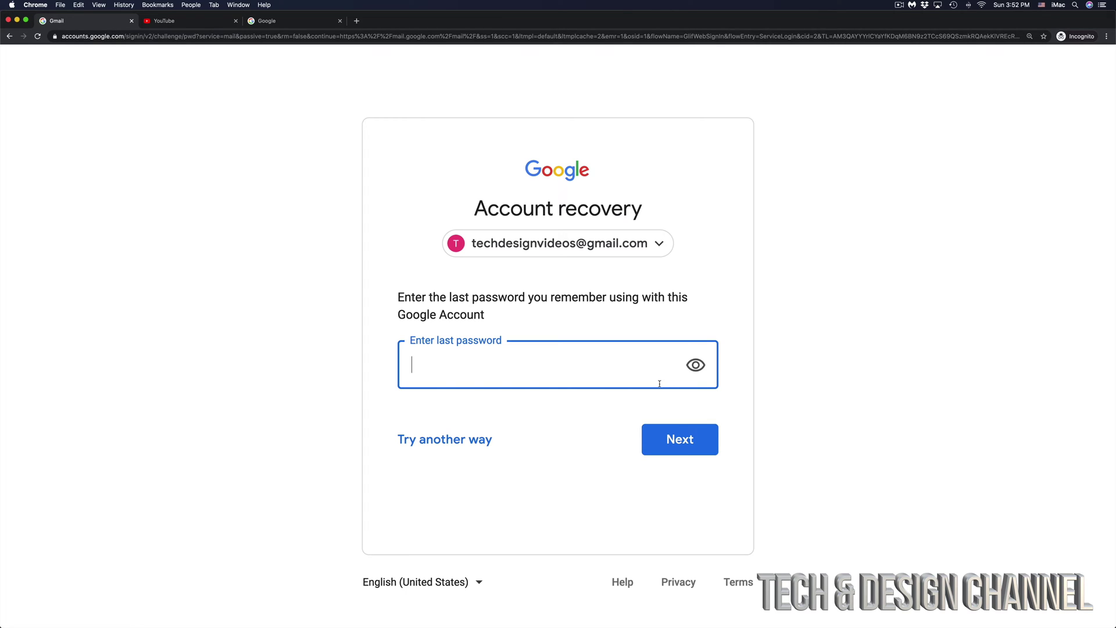
type("•••••••••••••")
type("••••••••••")
Submit the last remembered password to reach the phone verification step.
left_click(700, 432)
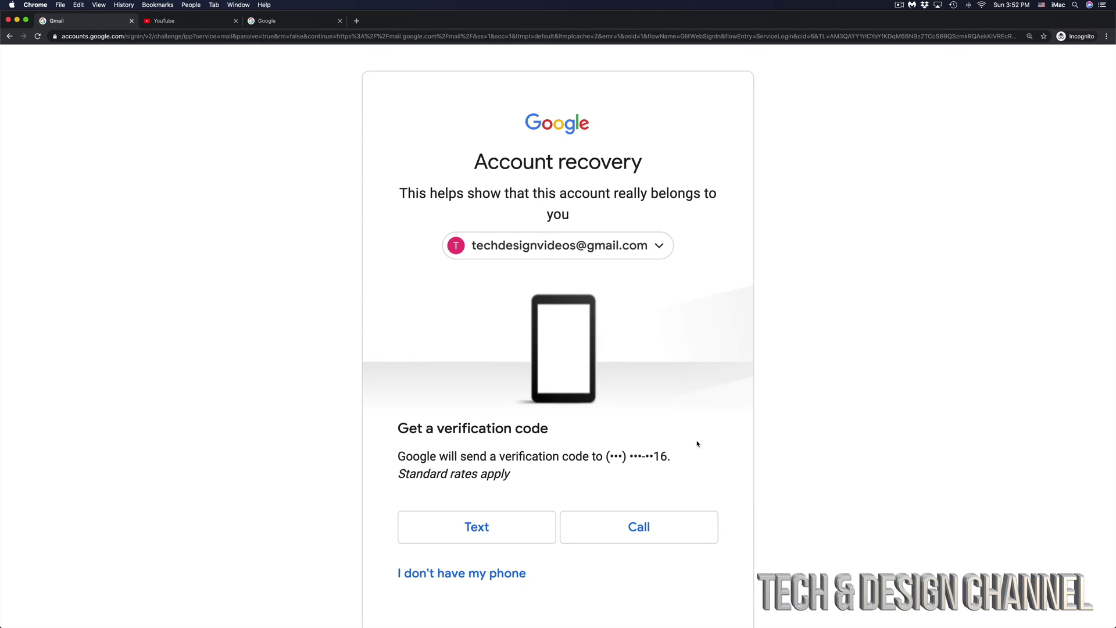
scroll(697, 444, "down", 3)
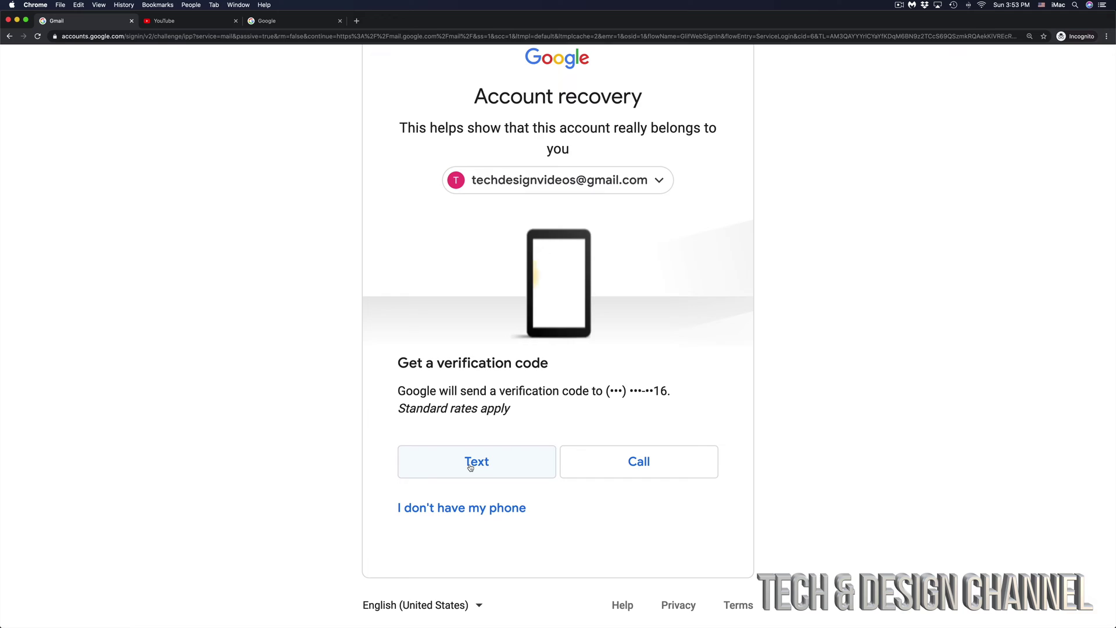
Request the verification code by text and dismiss the resend-code notice.
left_click(473, 463)
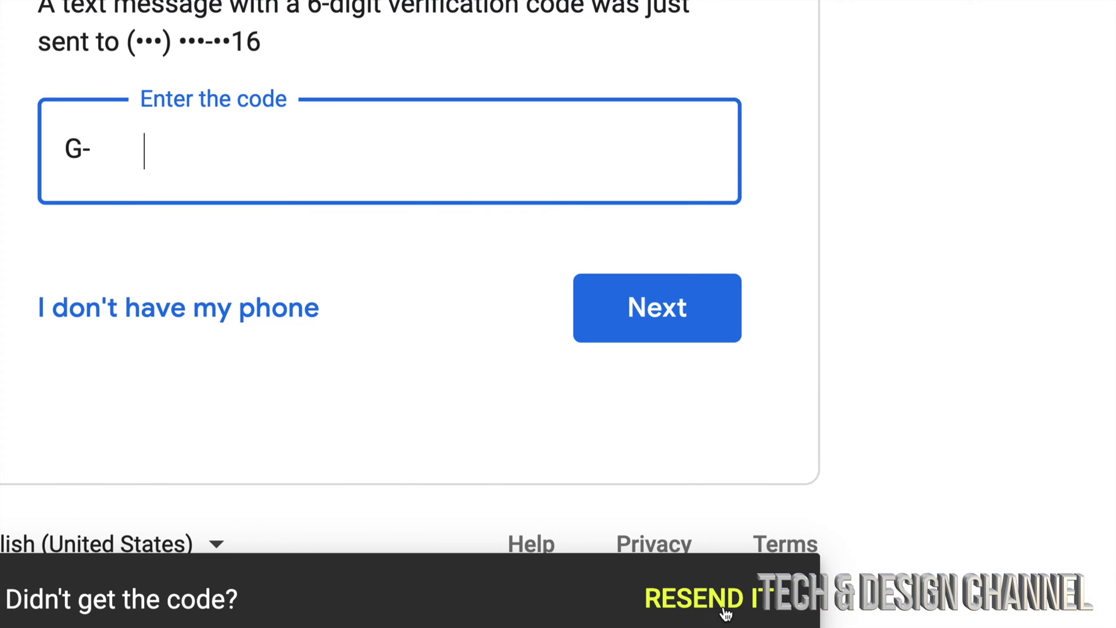
left_click(729, 603)
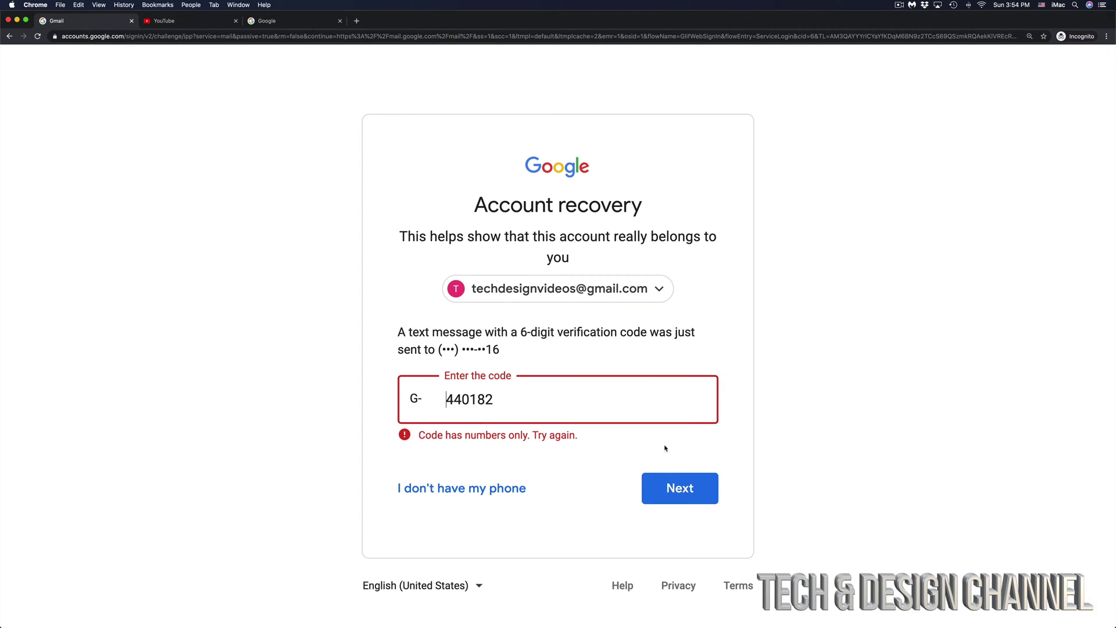
Submit the verification code and save the new account password.
left_click(693, 480)
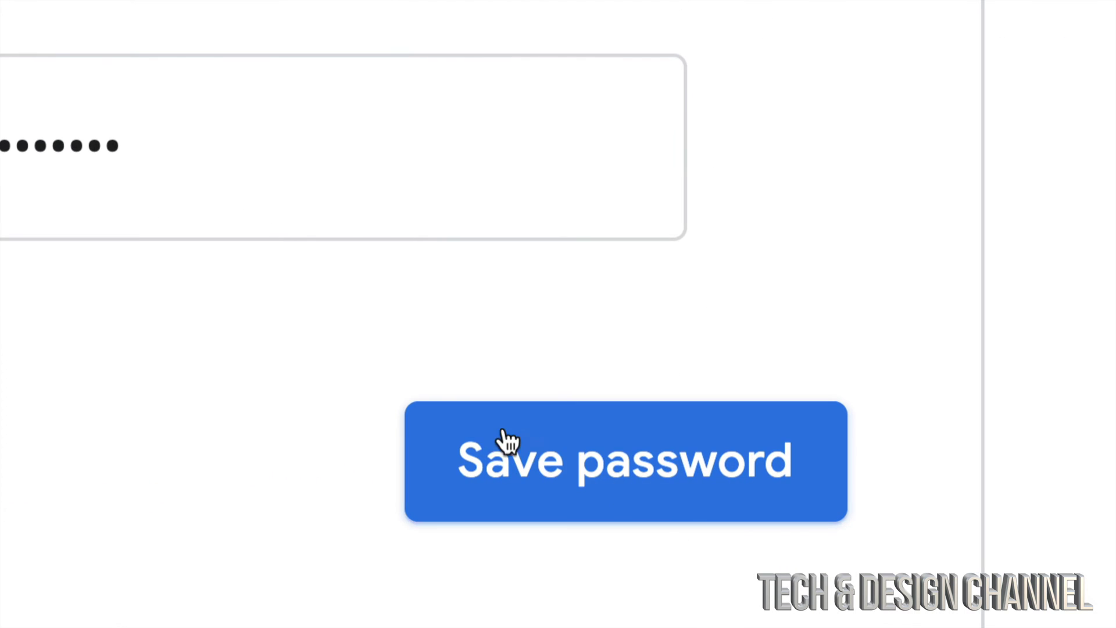
left_click(631, 465)
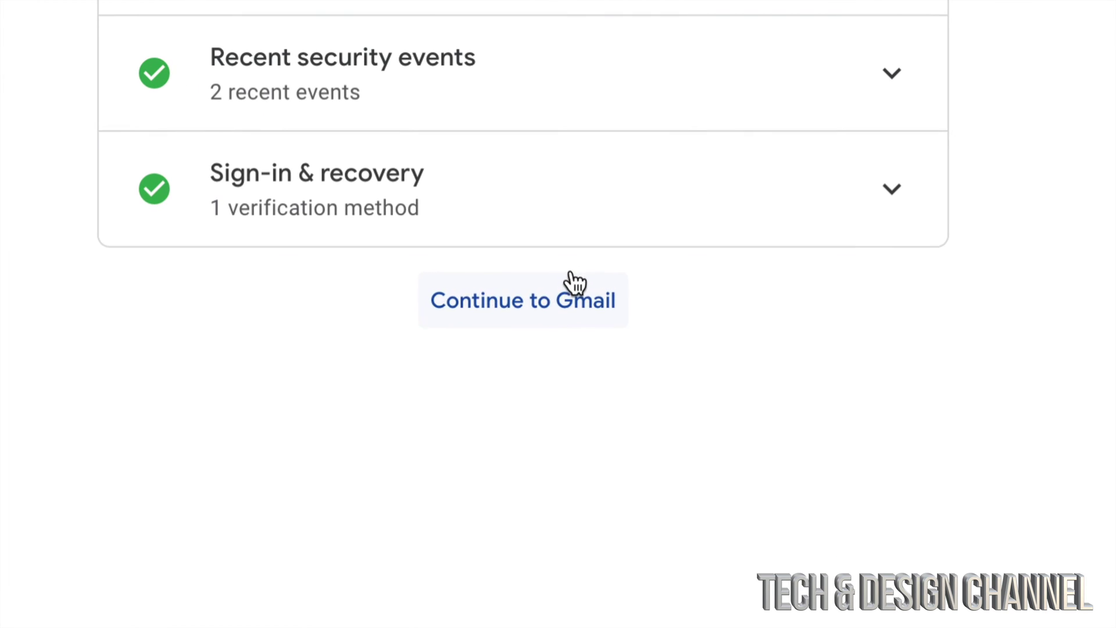
Continue into the Gmail inbox and enlarge the page two zoom steps.
left_click(503, 313)
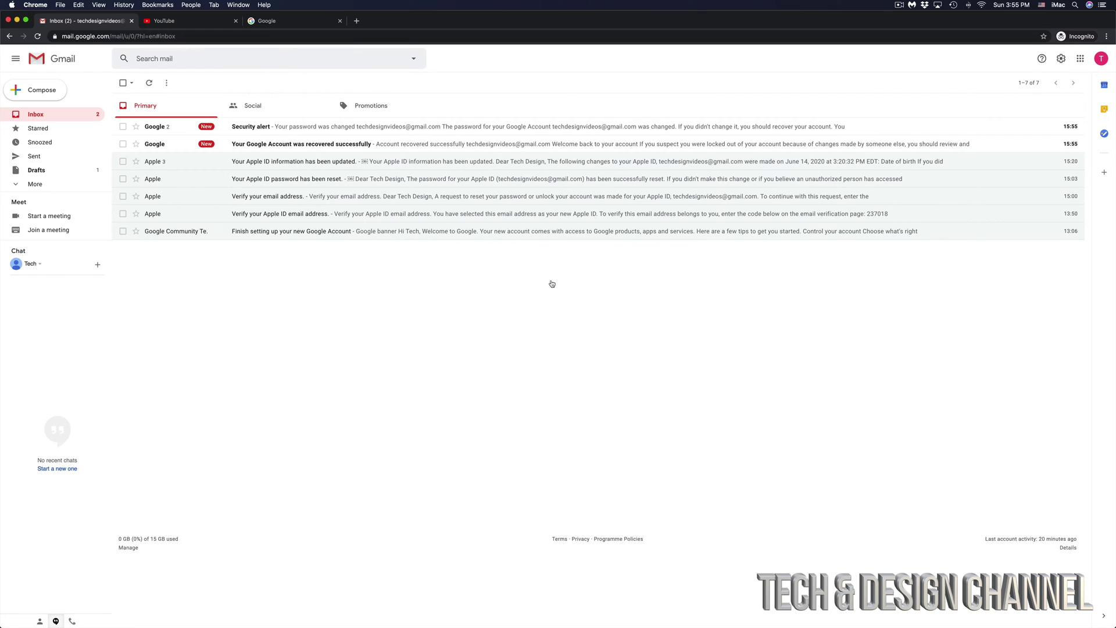
key("super+plus")
key("super+plus")
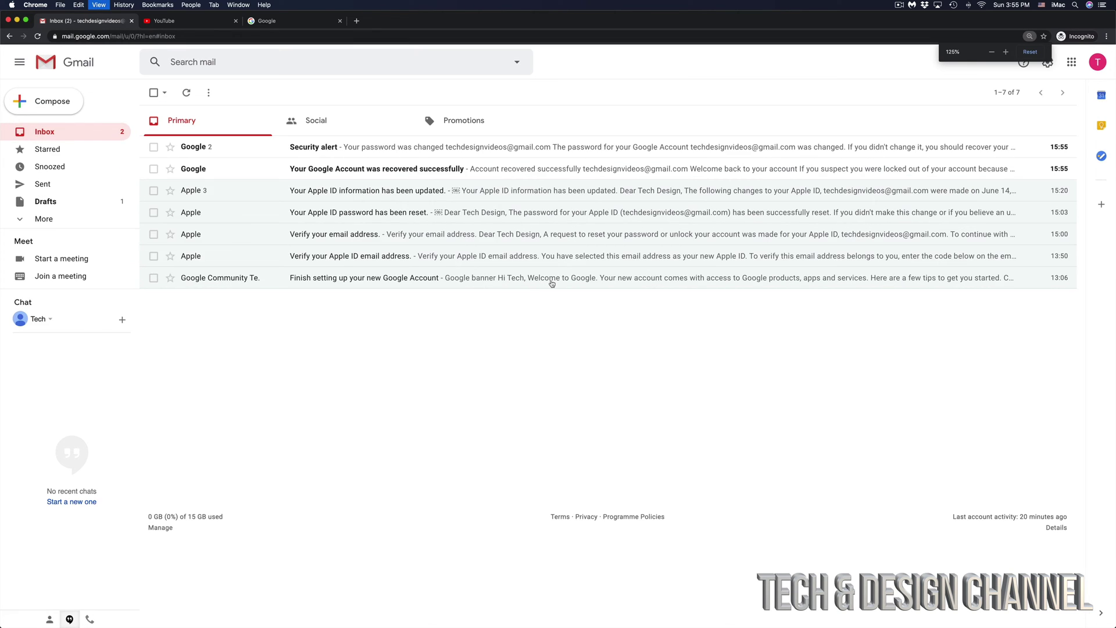
key("super+plus")
key("super+plus")
key("super+plus")
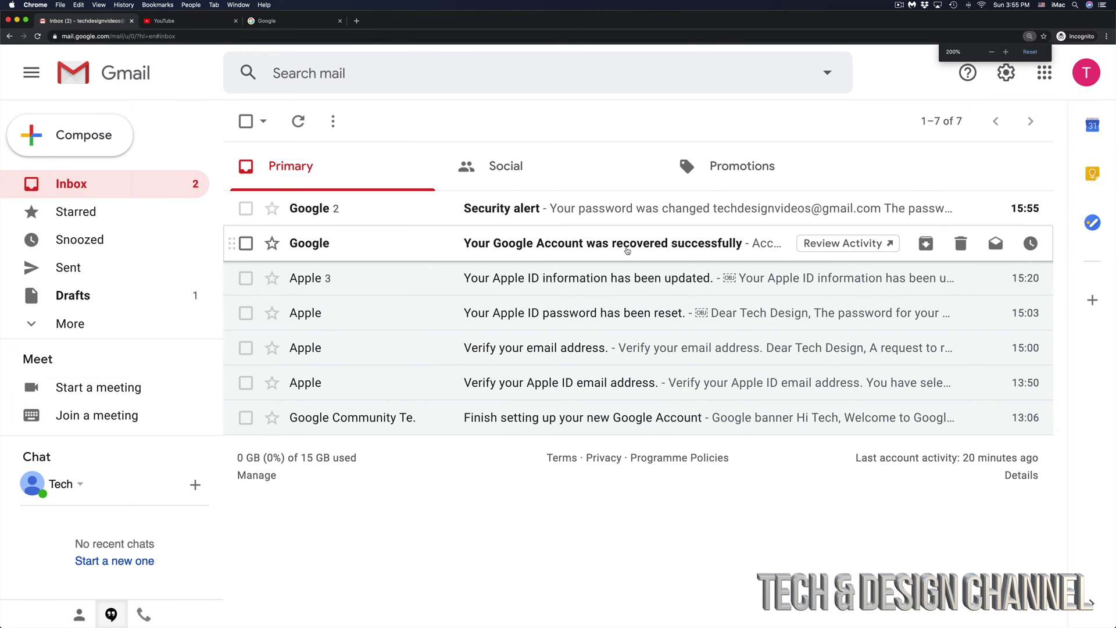
Read the 'recovered successfully' and Security alert emails, returning to the inbox after each.
left_click(627, 249)
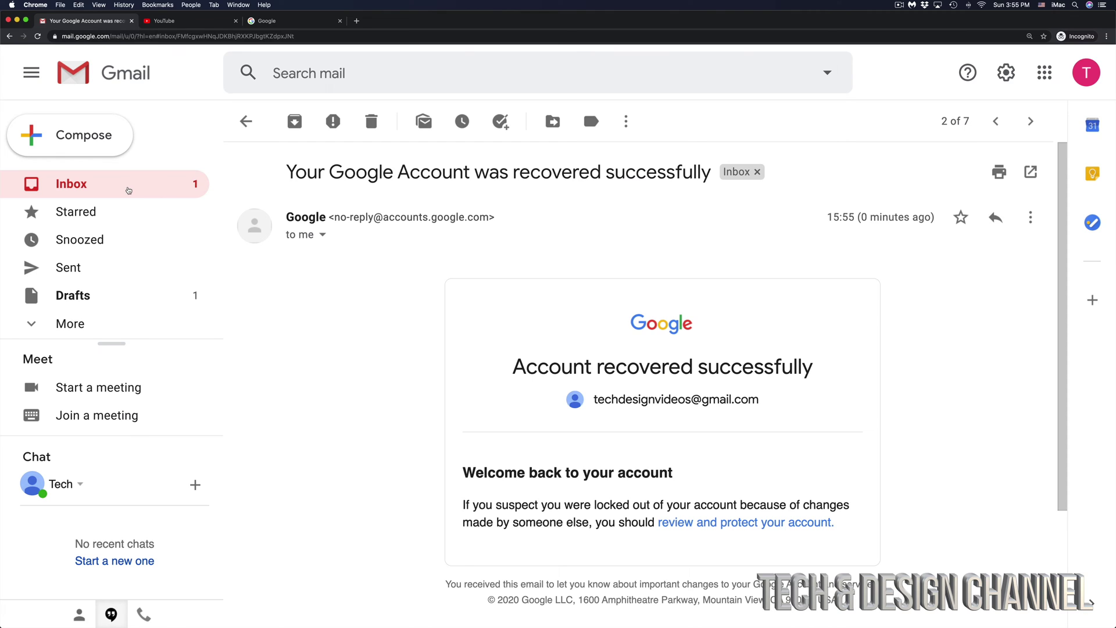
left_click(129, 191)
left_click(585, 215)
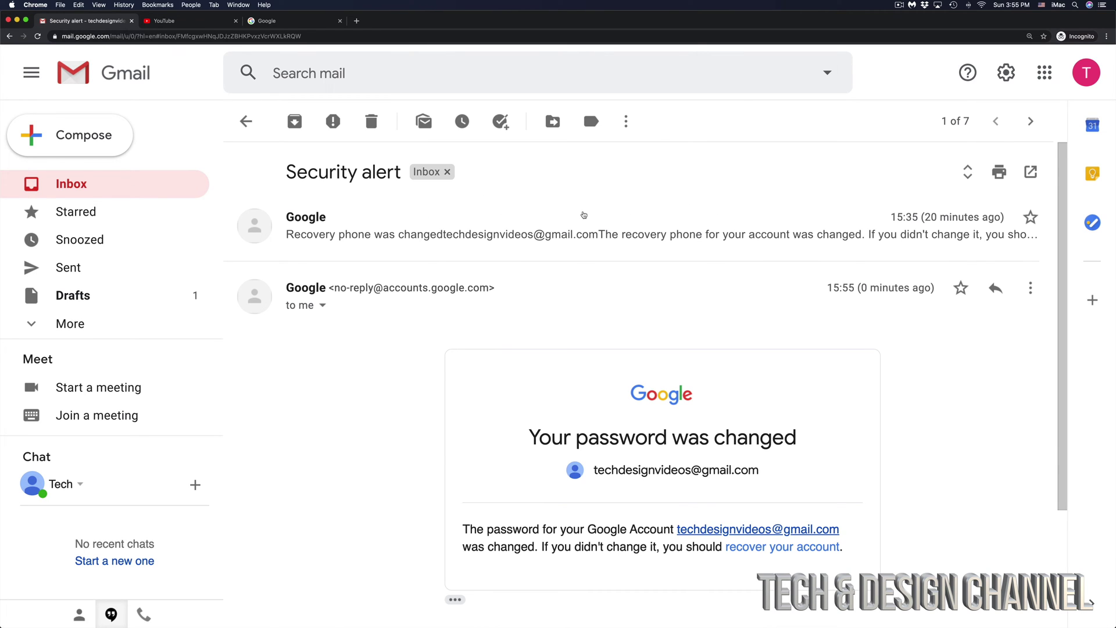
left_click(131, 194)
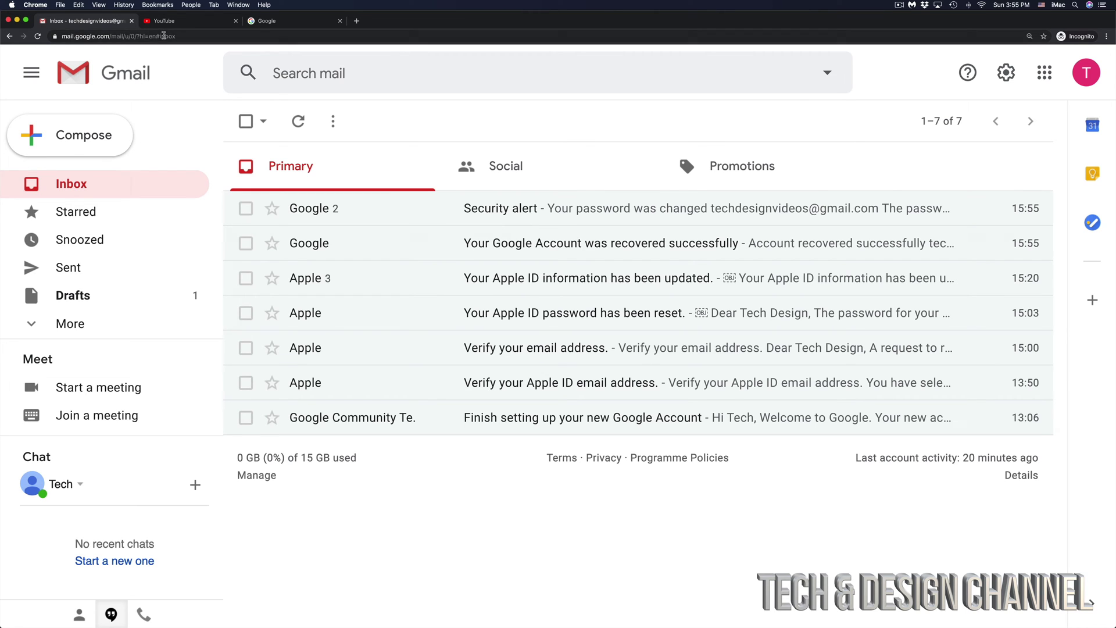
left_click(188, 25)
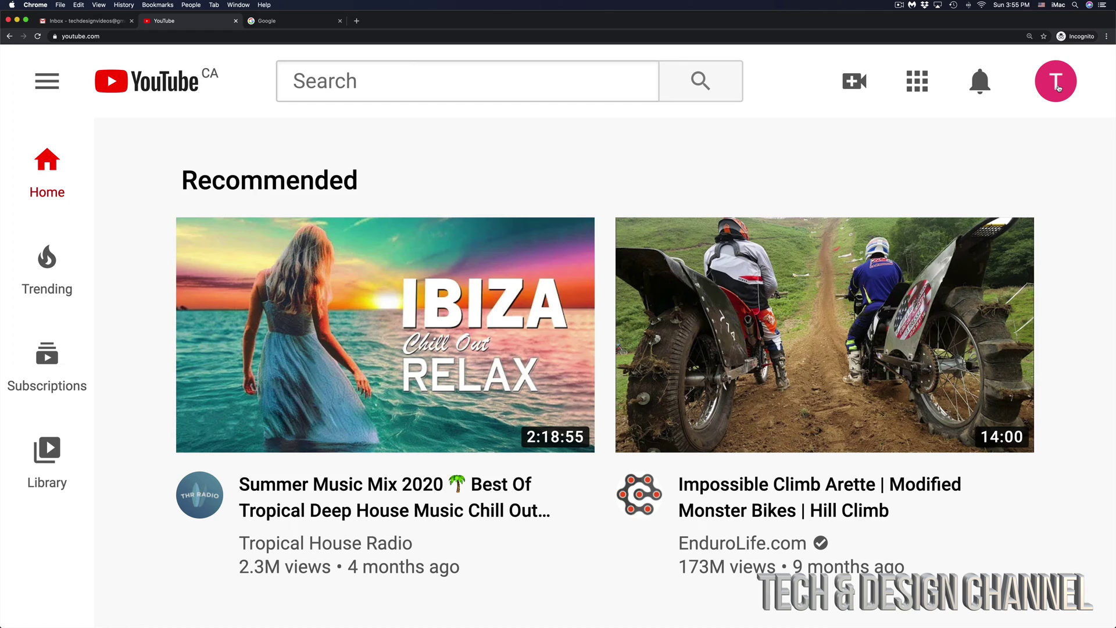
left_click(280, 21)
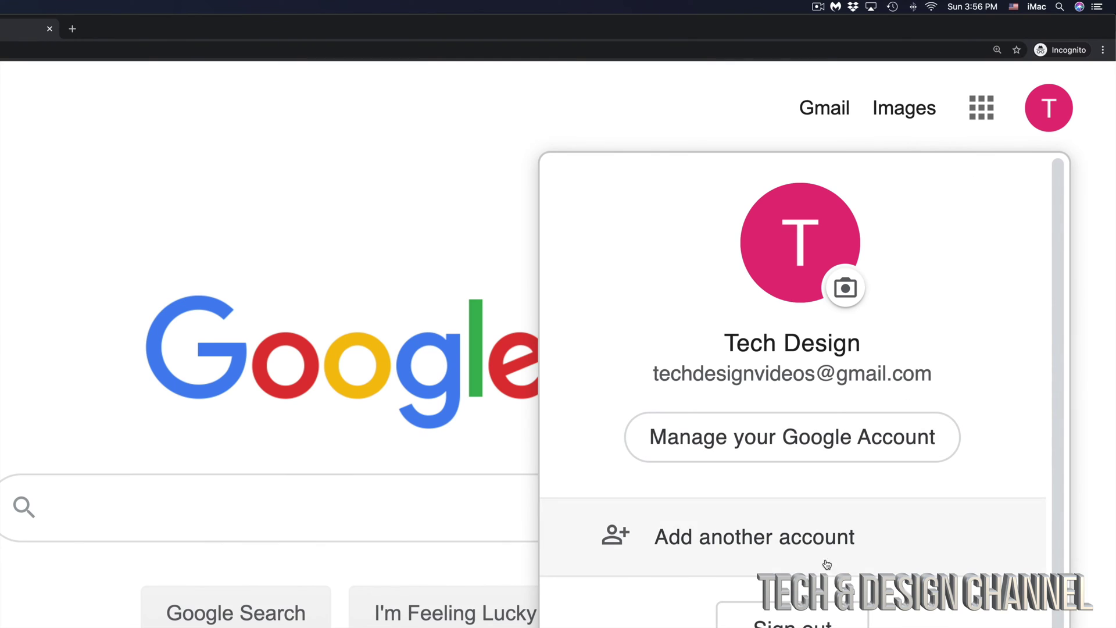
left_click(429, 181)
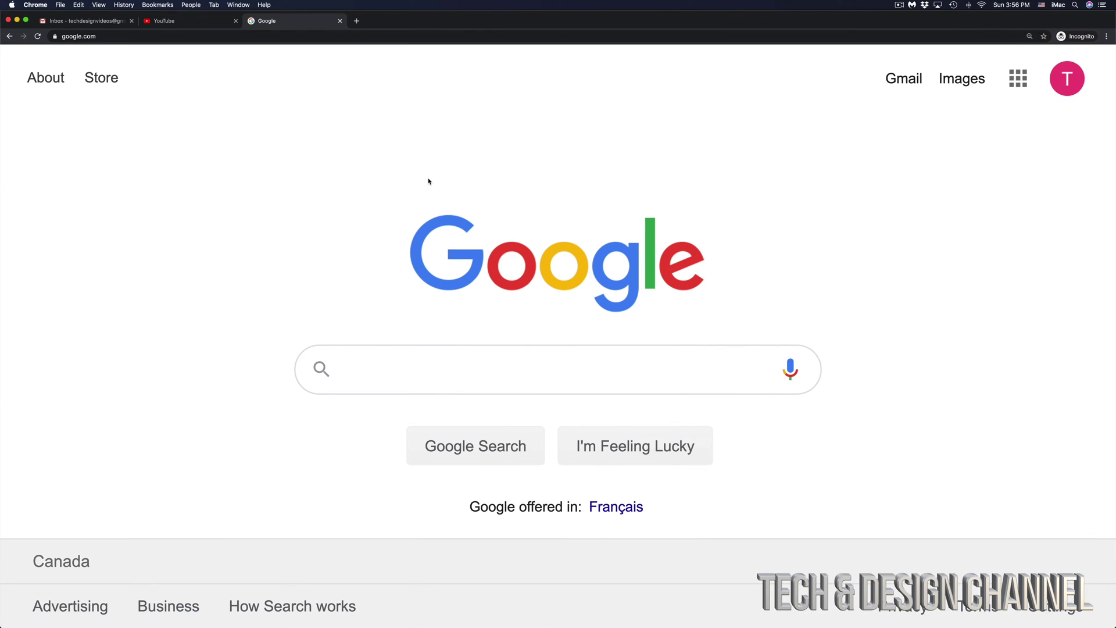
left_click(194, 27)
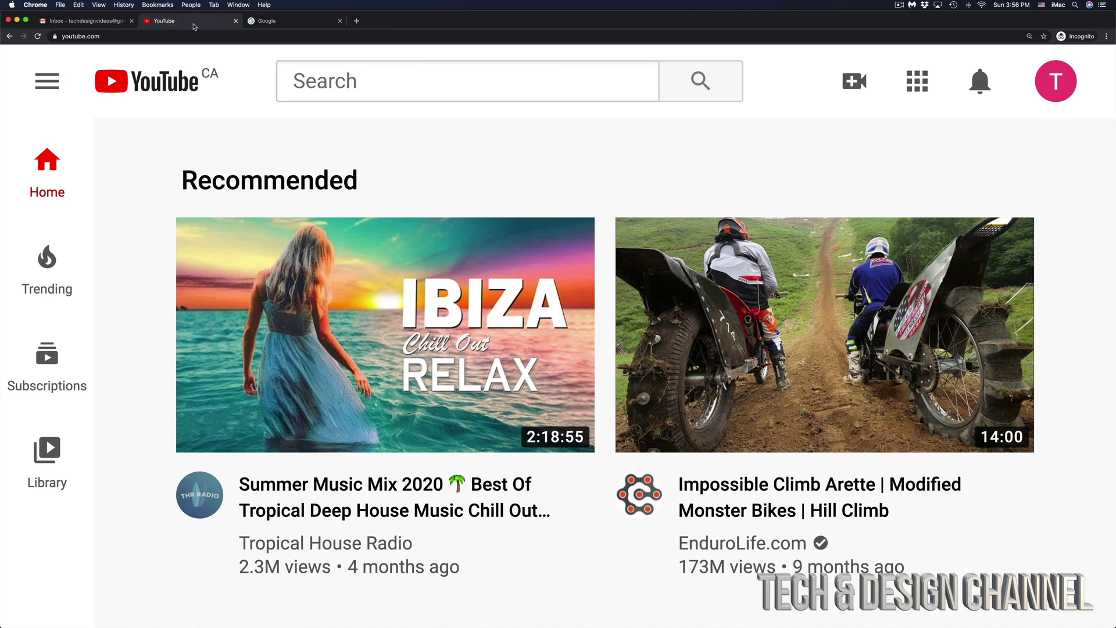
left_click(116, 25)
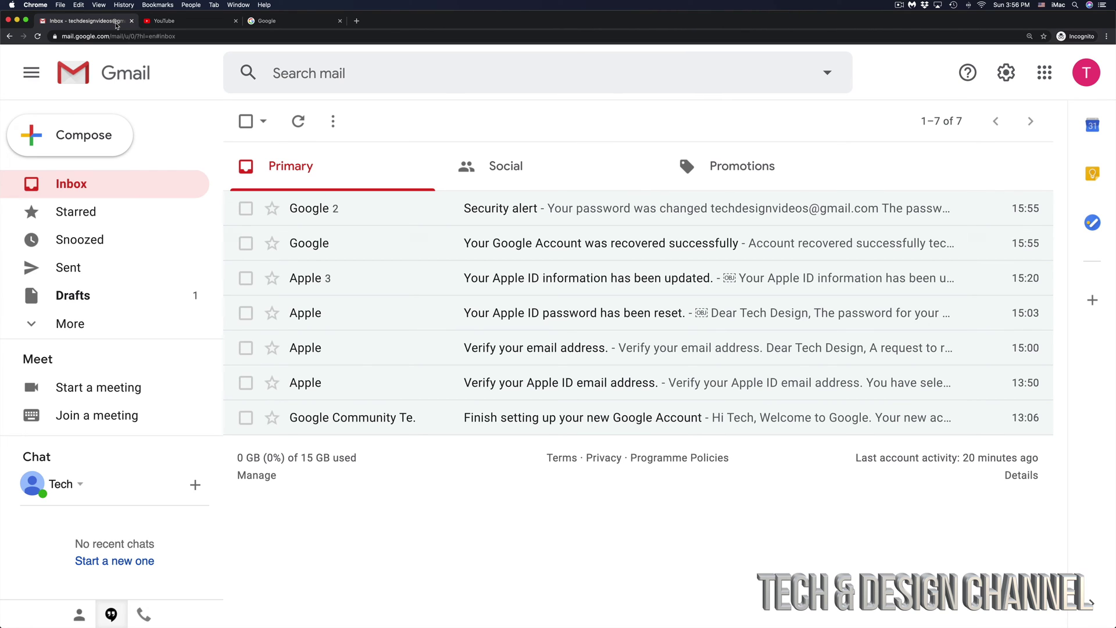